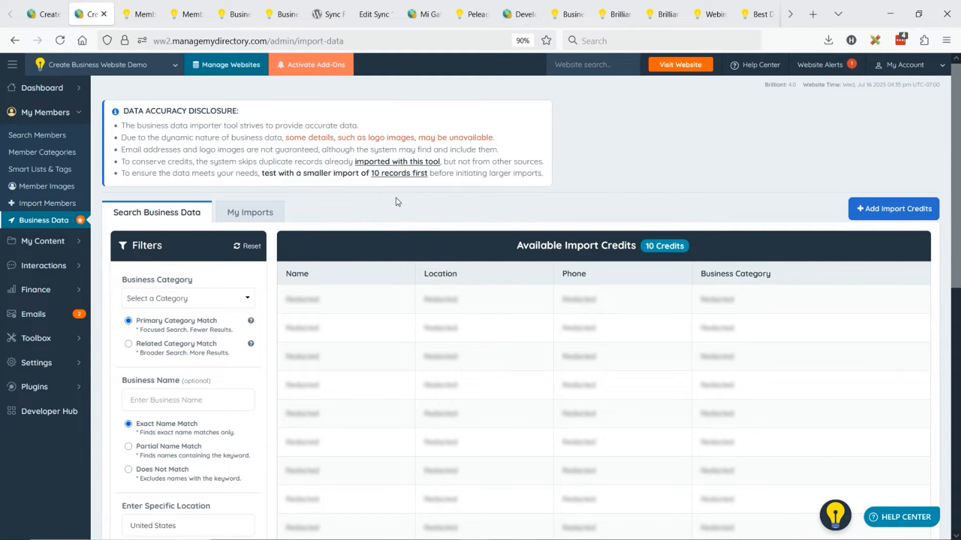
Set the specific location filter for the business data search to Johannesburg, South Africa
scroll(395, 201, down, 3)
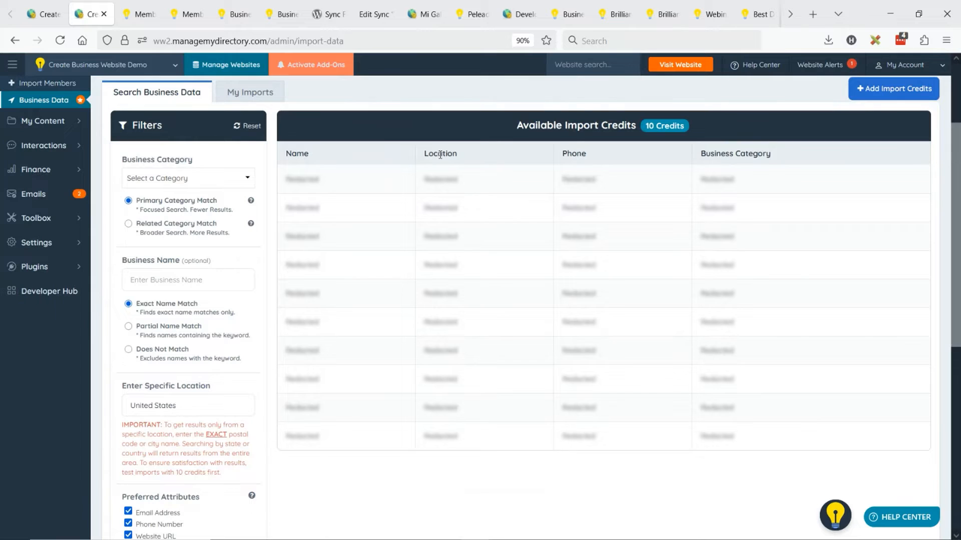
click(195, 405)
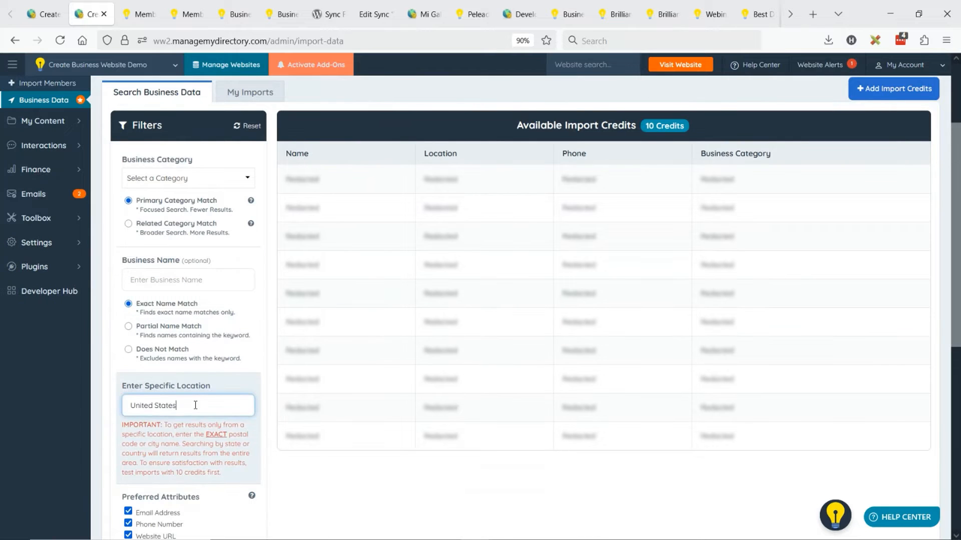
triple_click(197, 405)
text(johan)
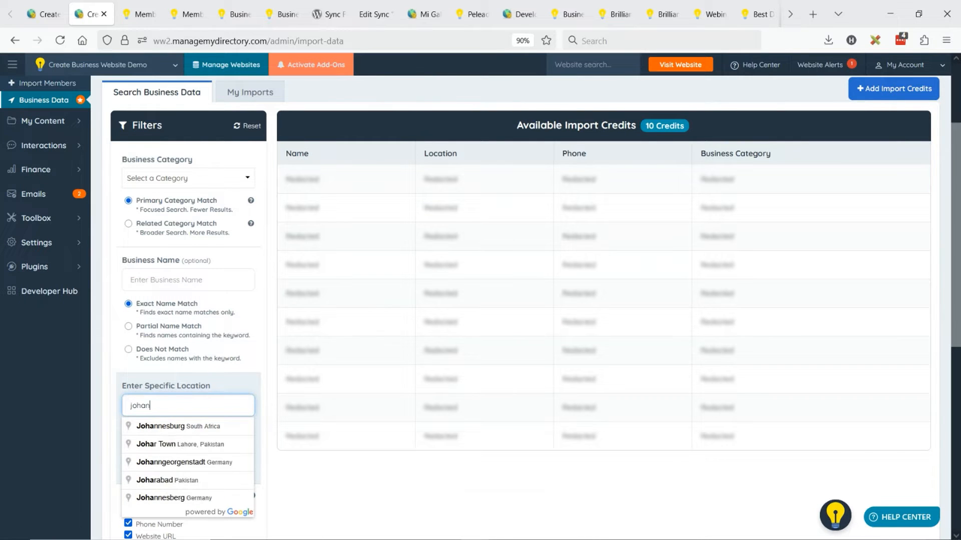
click(203, 428)
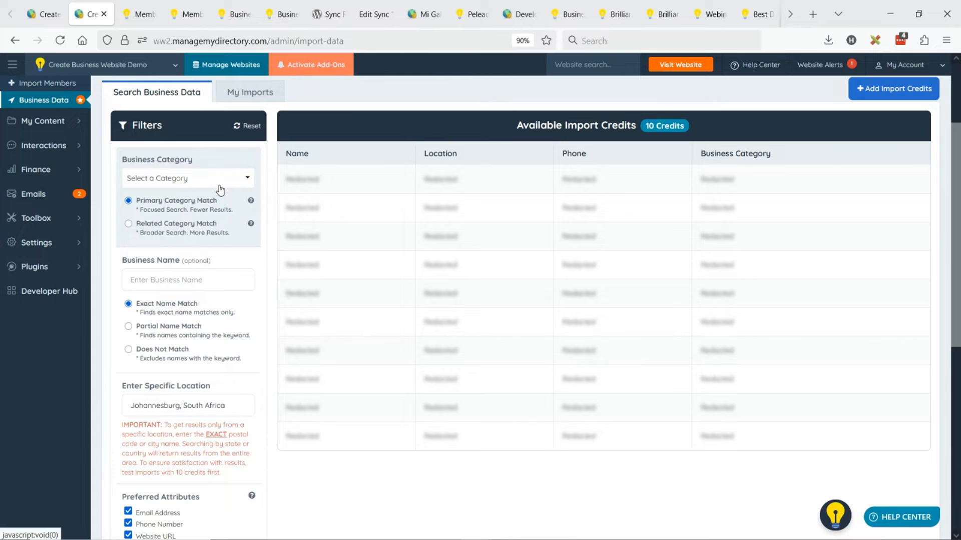
Choose Plumbing as the business category, search for matching records, and return to the filters
click(173, 211)
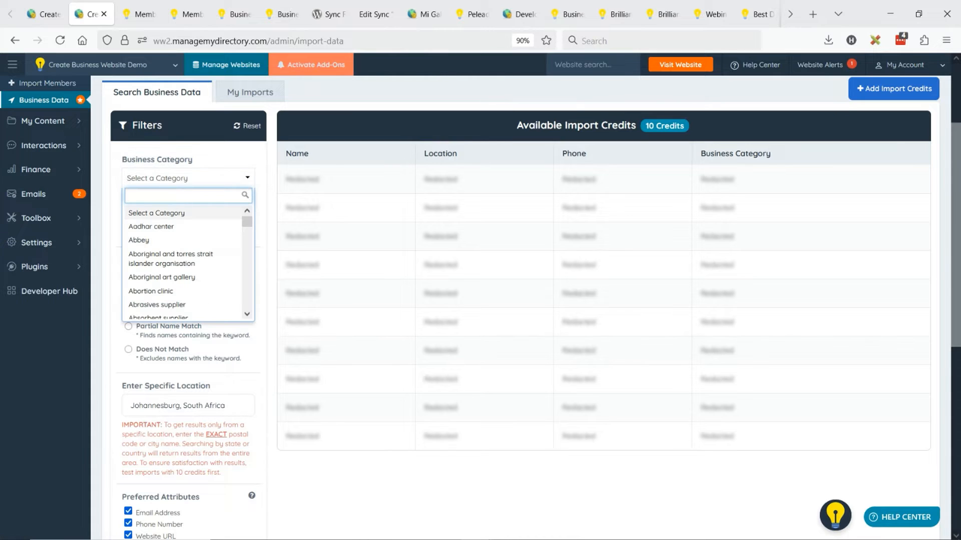
text(plum)
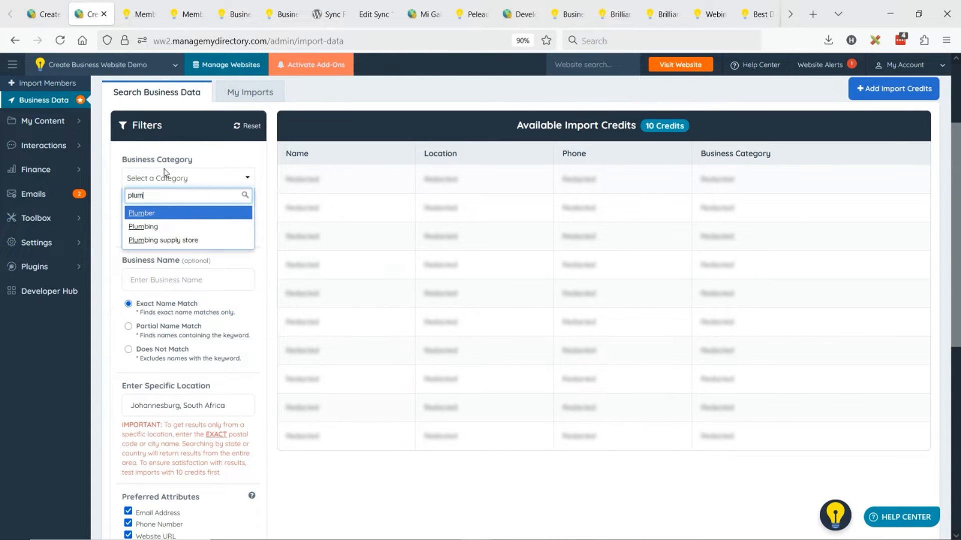
click(153, 227)
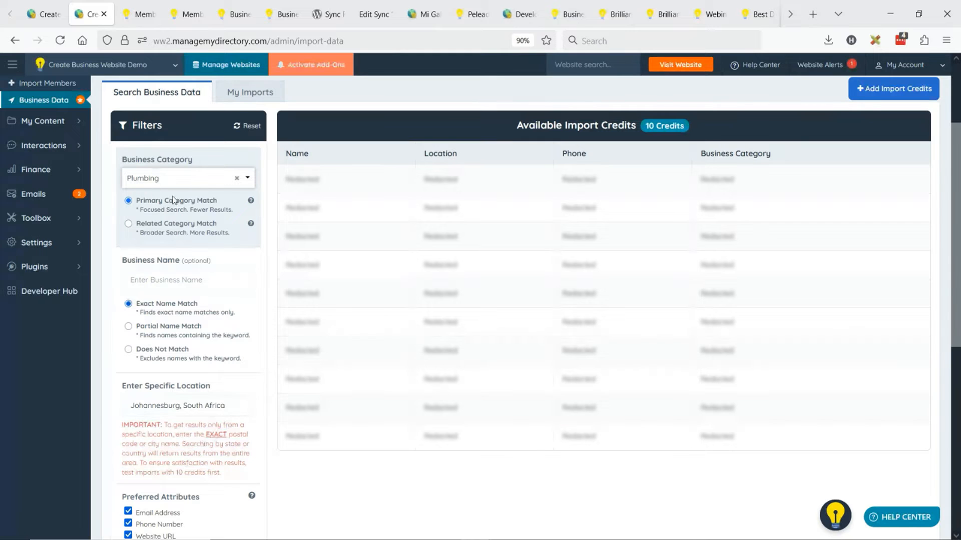
scroll(200, 273, down, 3)
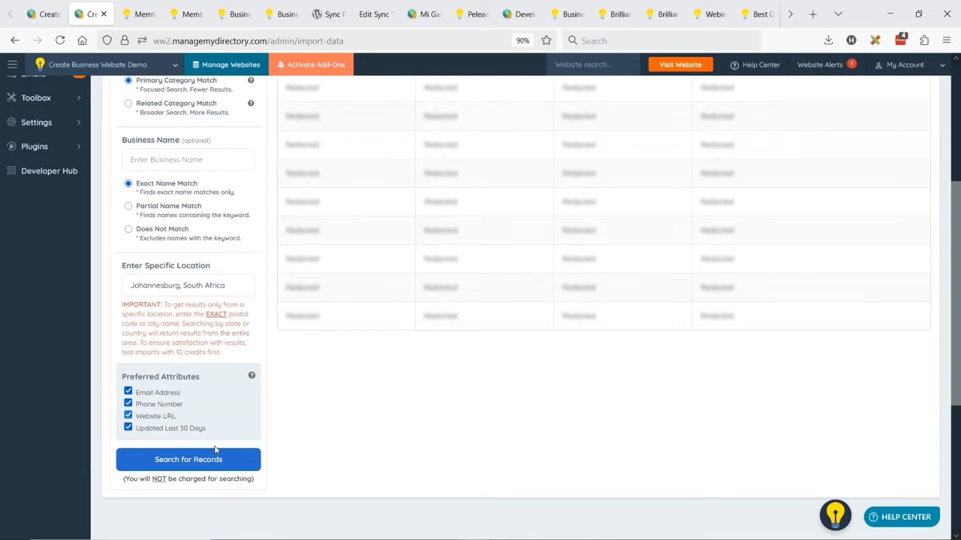
click(195, 460)
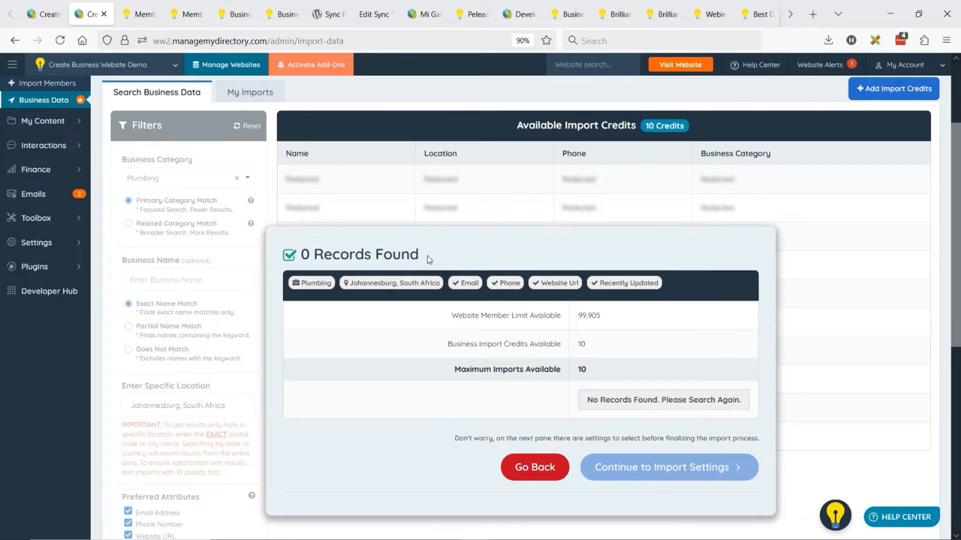
click(540, 469)
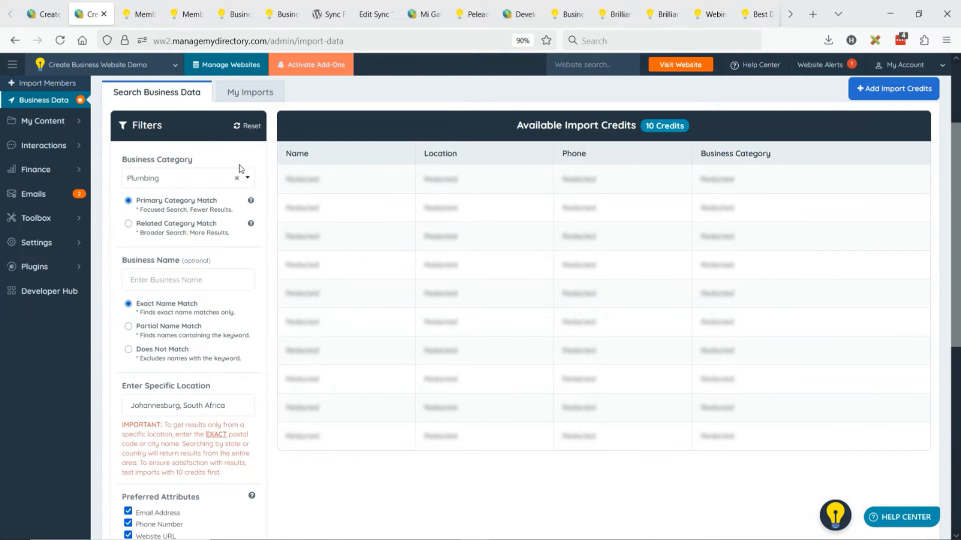
Replace the business category with Plumber, search for matching records, and return to the filters
click(237, 179)
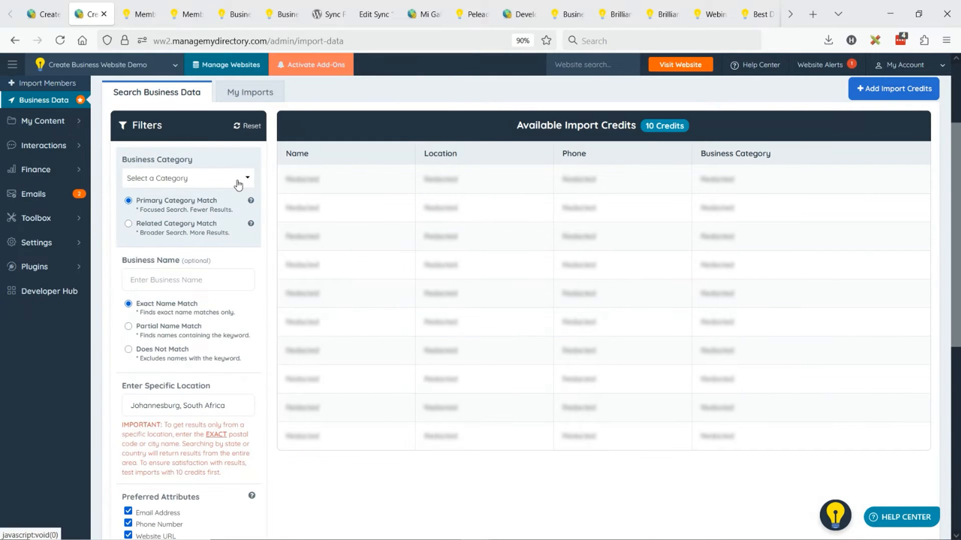
click(168, 178)
text(plu)
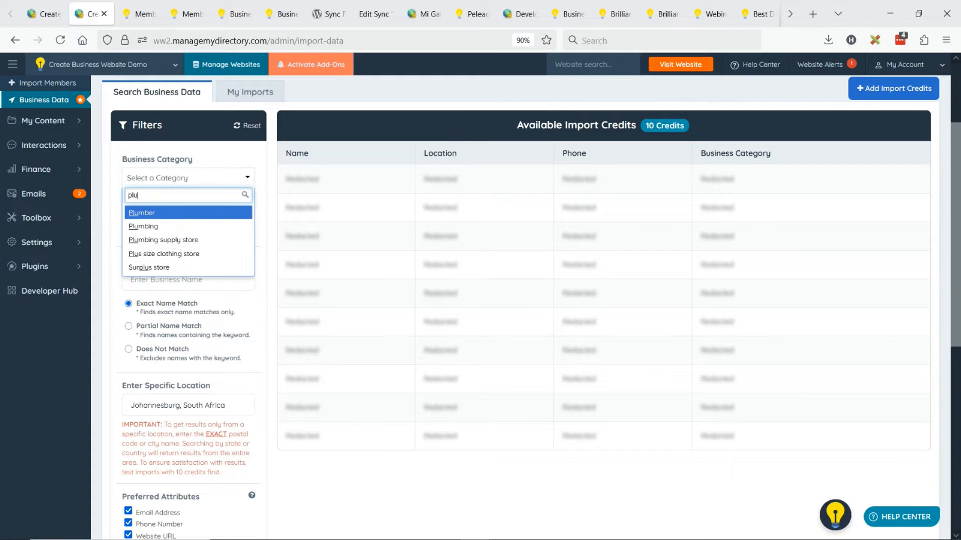
click(156, 218)
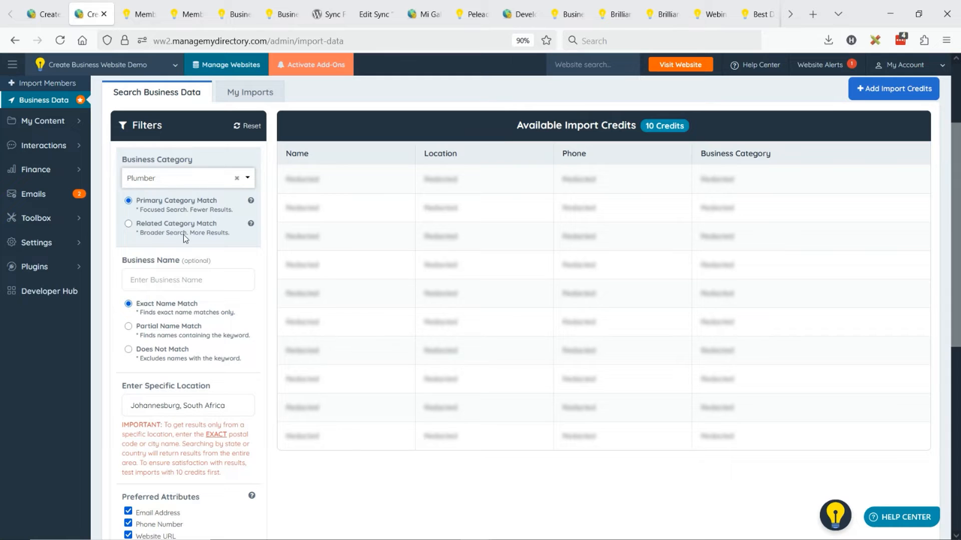
scroll(164, 204, down, 3)
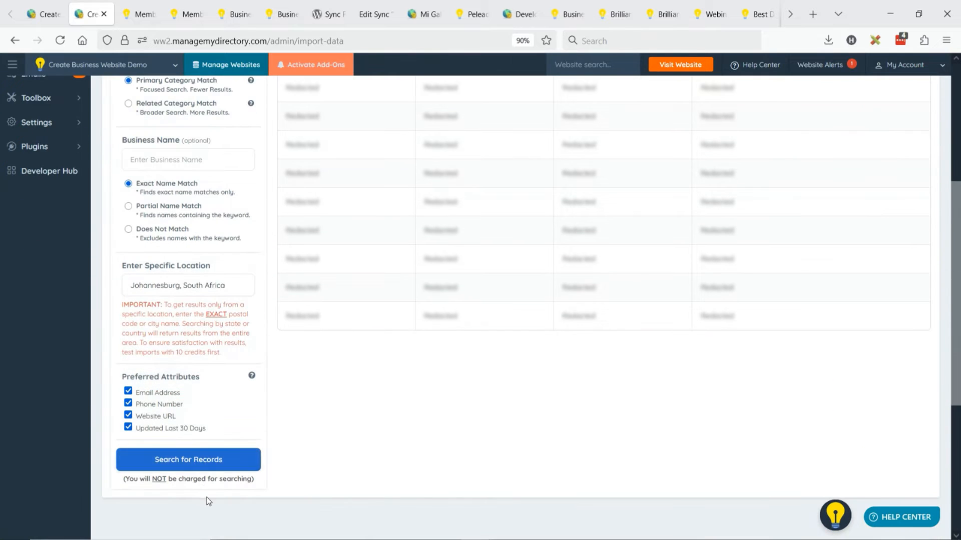
click(189, 464)
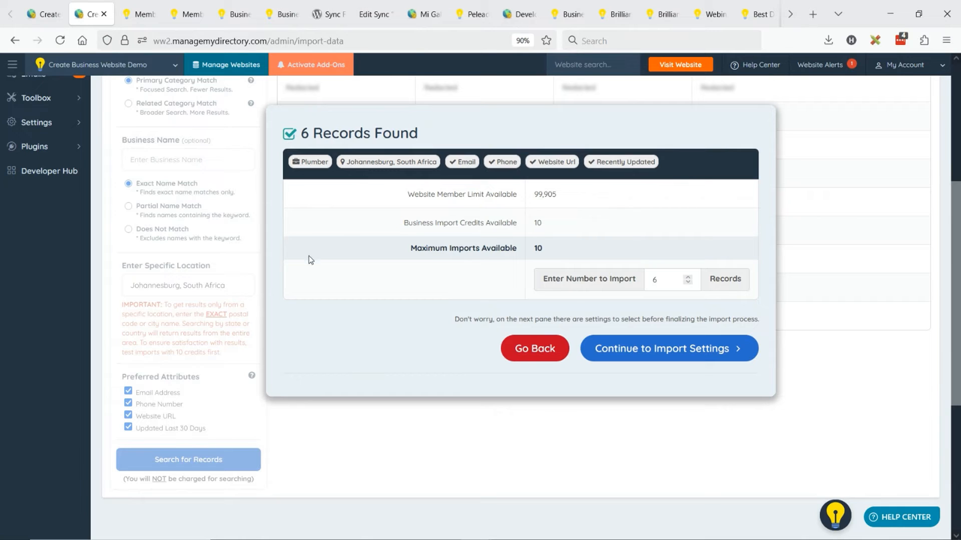
scroll(164, 245, up, 3)
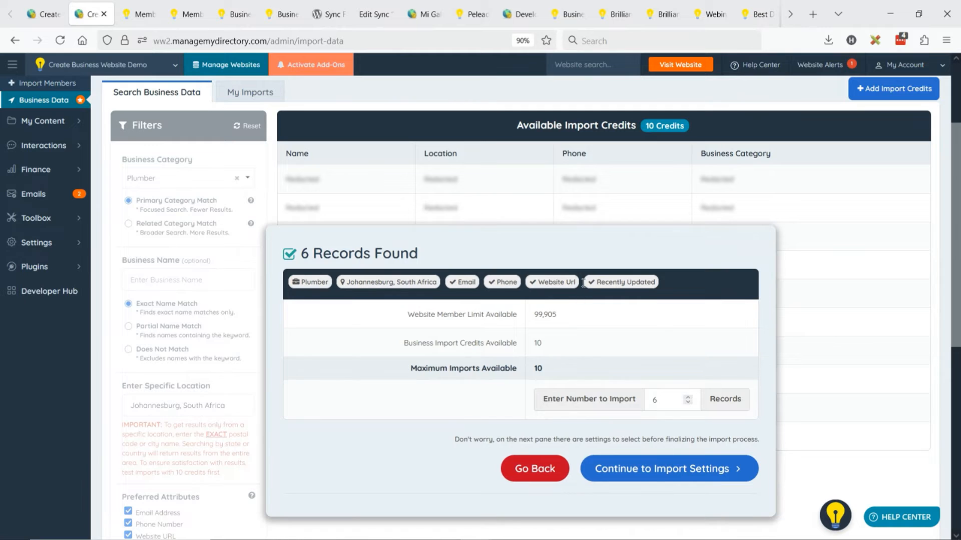
click(557, 472)
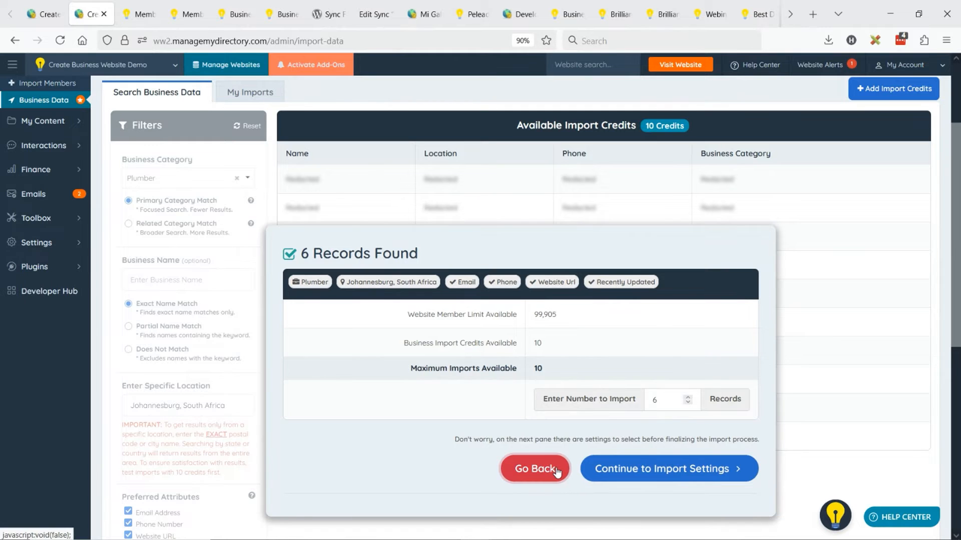
Remove the Updated Last 30 Days attribute, search for records again, and return to the filters
scroll(224, 276, down, 3)
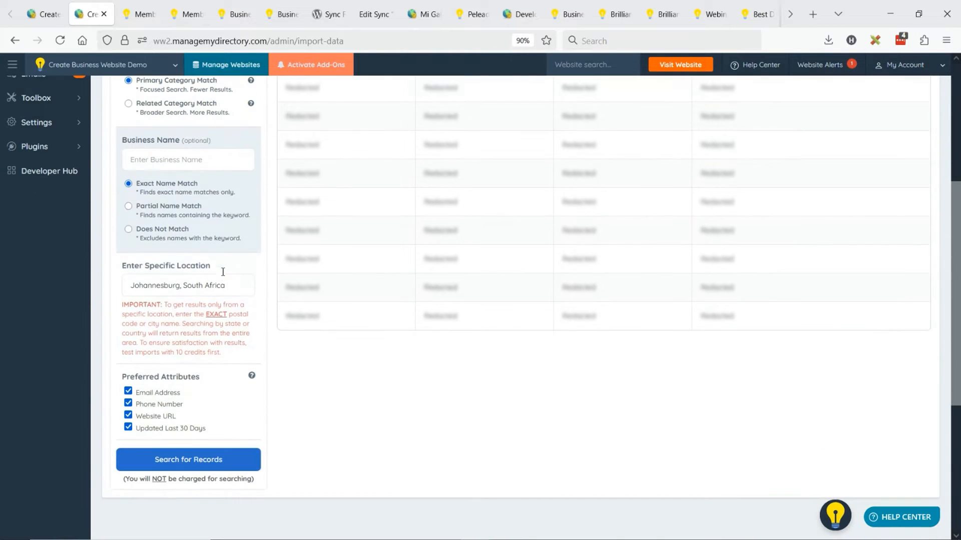
click(130, 430)
click(188, 466)
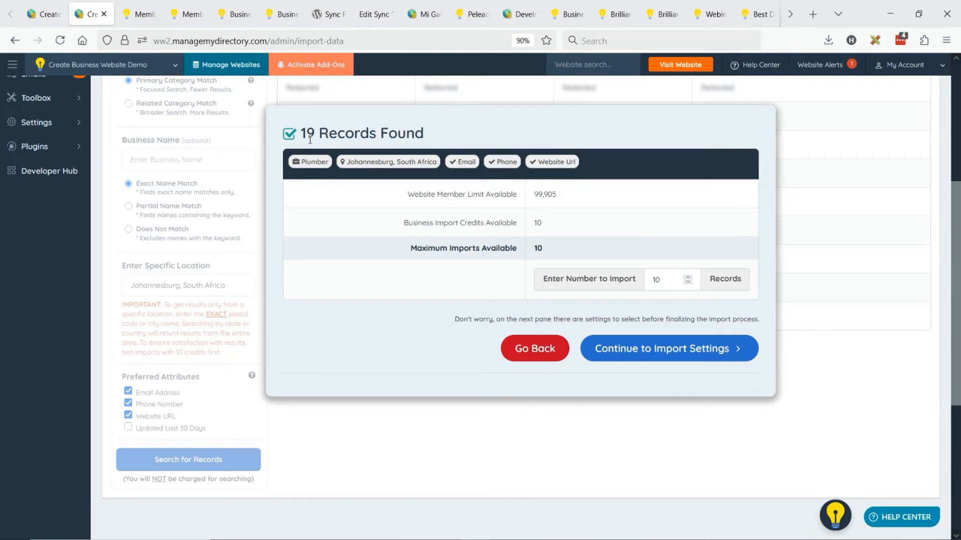
click(534, 348)
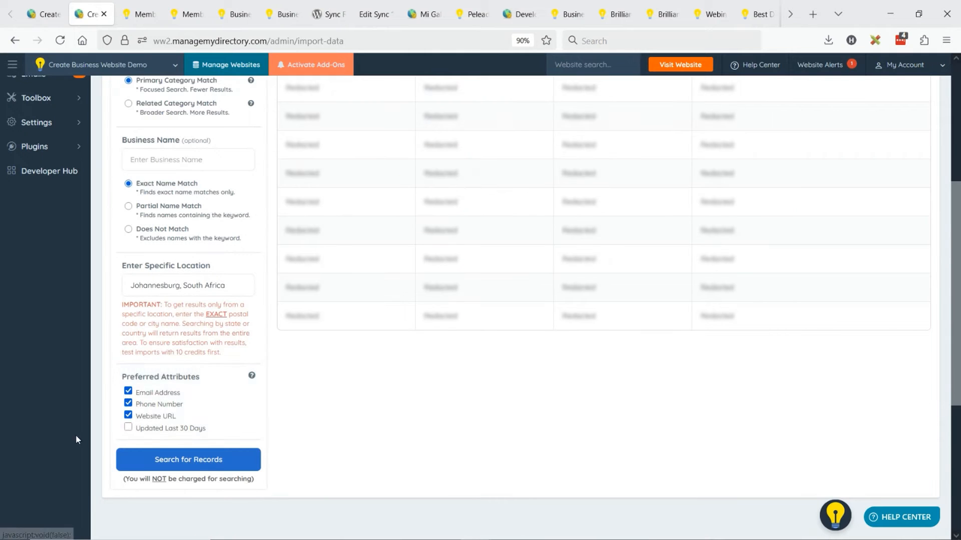
Remove the Website URL attribute, rerun the record search, and return to the filters
click(146, 418)
click(214, 458)
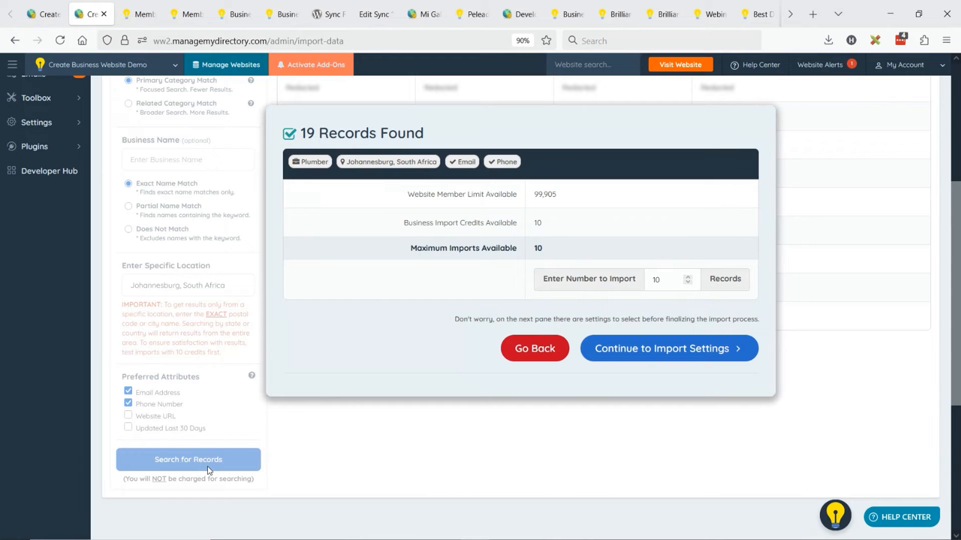
click(548, 364)
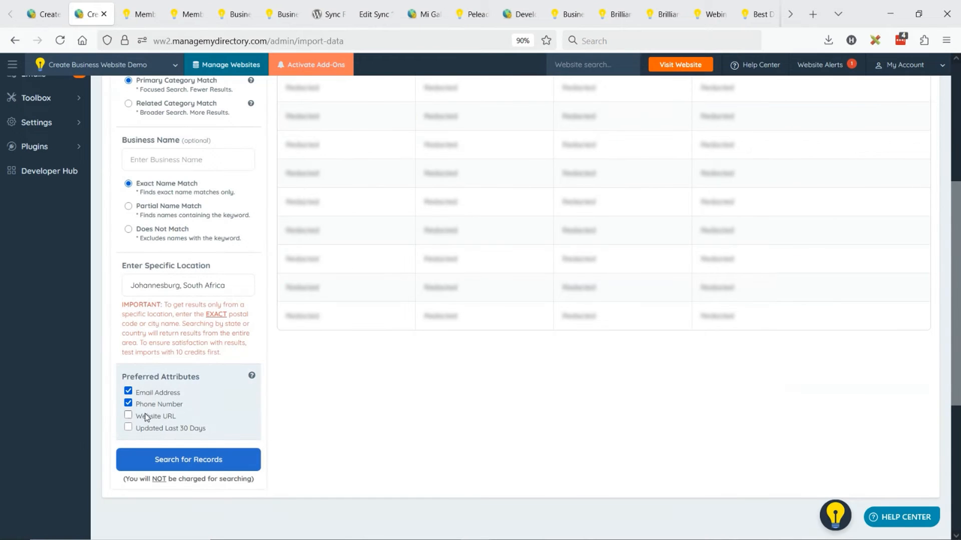
Remove the Phone Number attribute, rerun the record search, and return to the filters
click(150, 406)
click(206, 465)
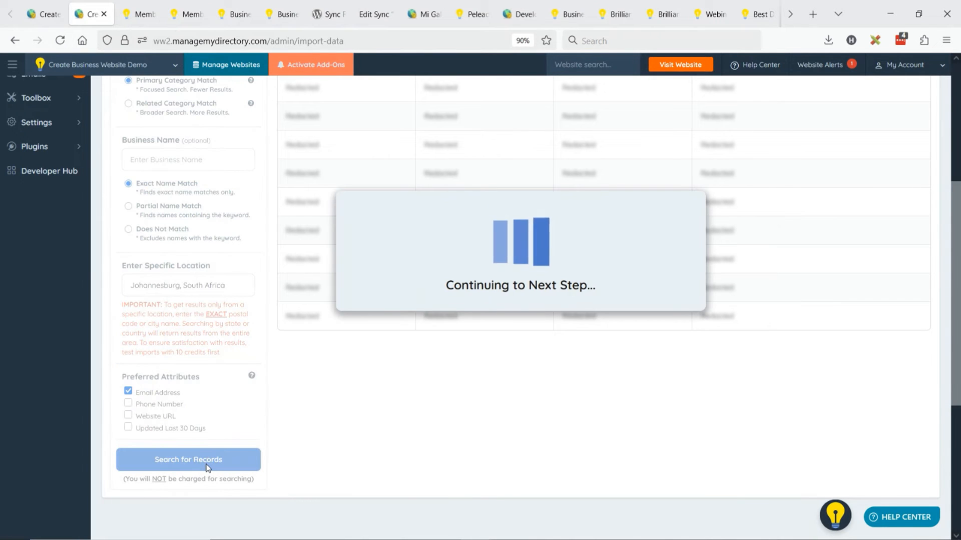
click(535, 349)
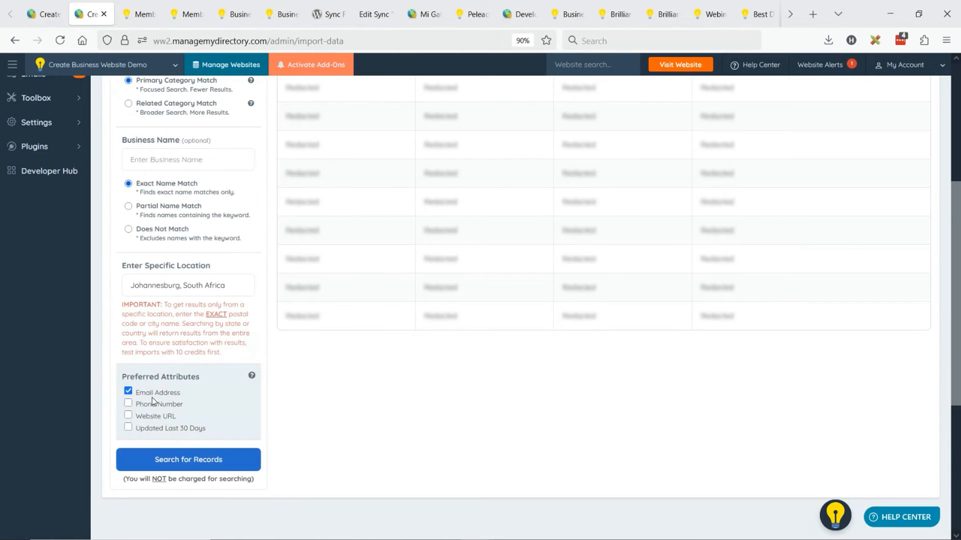
Remove the Email Address attribute, search for records with no preferred attributes, and return to the filters
click(175, 397)
click(212, 465)
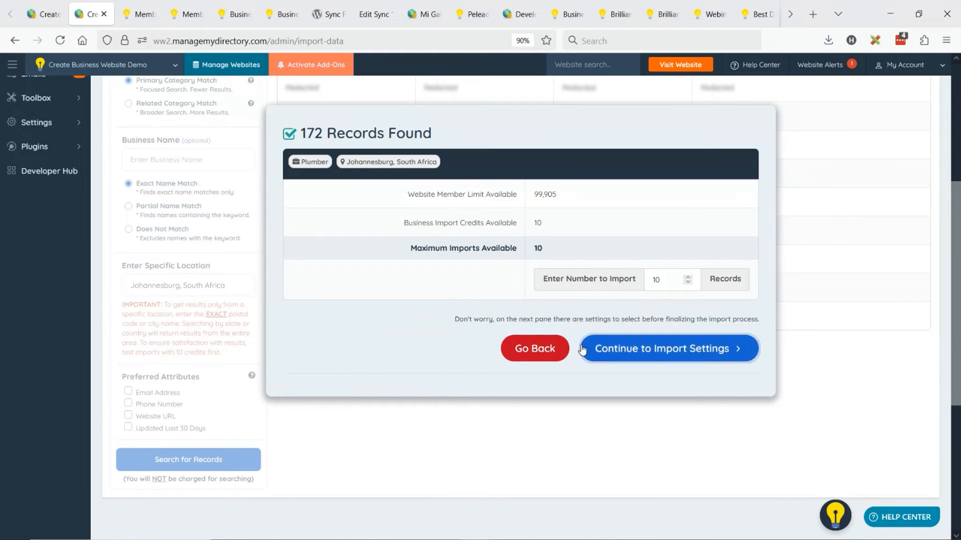
click(524, 351)
Switch the category matching to Related Category Match, search for records, and return to the filters
scroll(263, 337, up, 3)
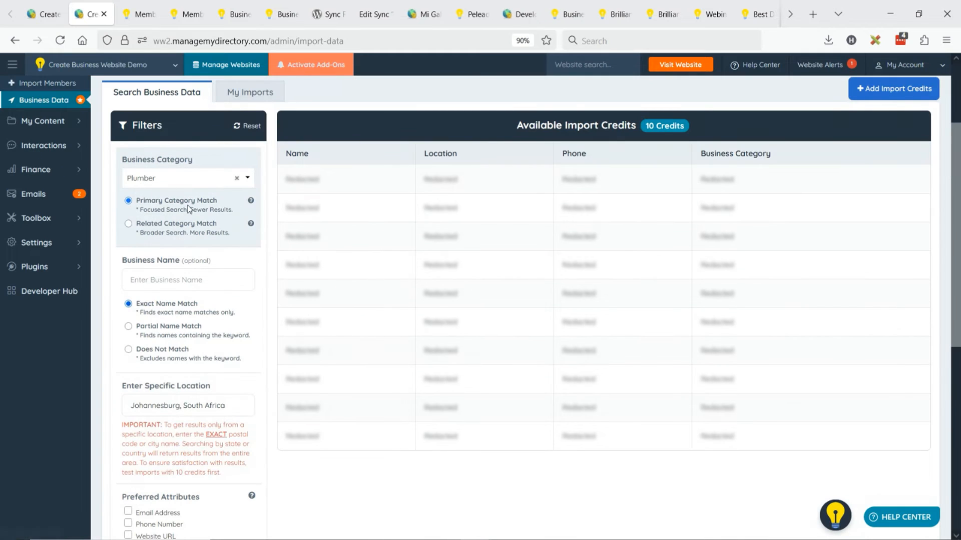
click(128, 224)
scroll(224, 230, down, 1)
scroll(225, 229, down, 1)
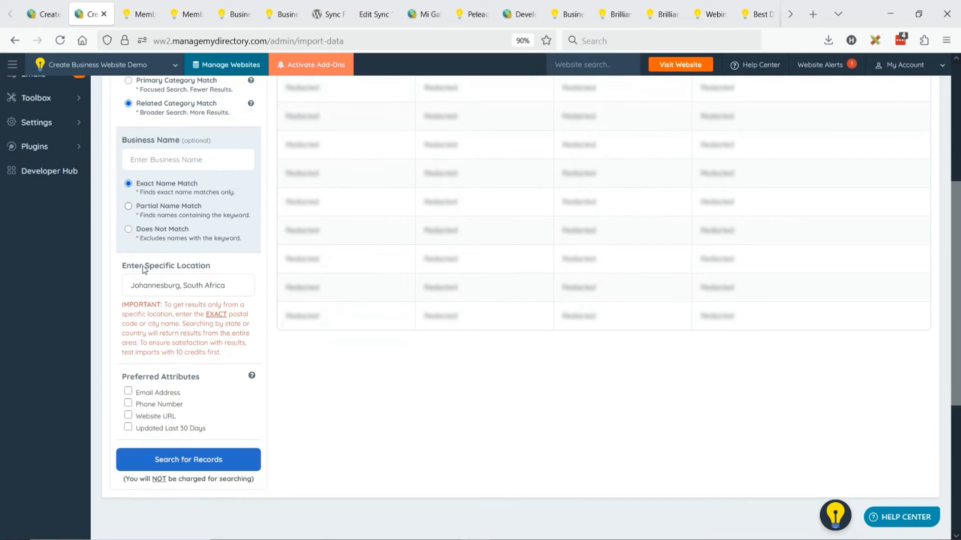
click(214, 459)
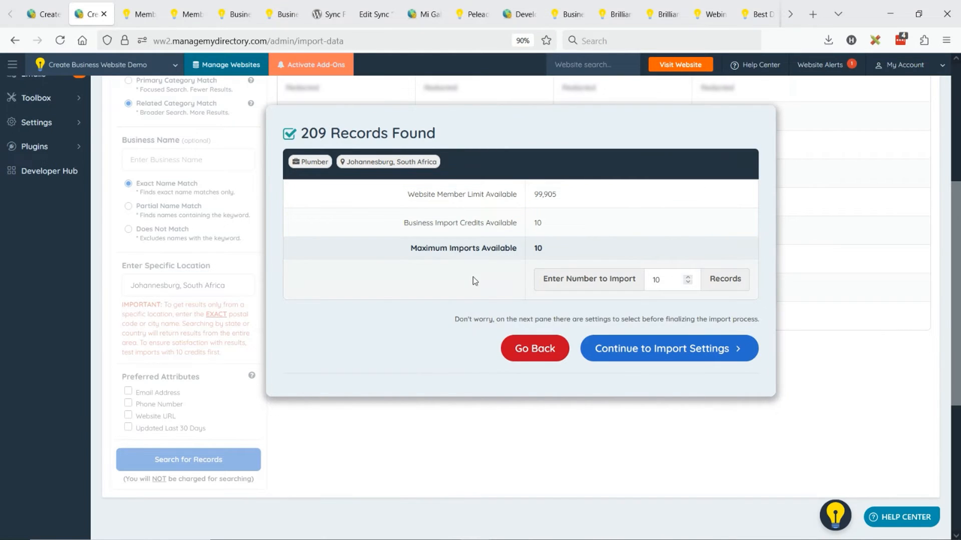
click(547, 351)
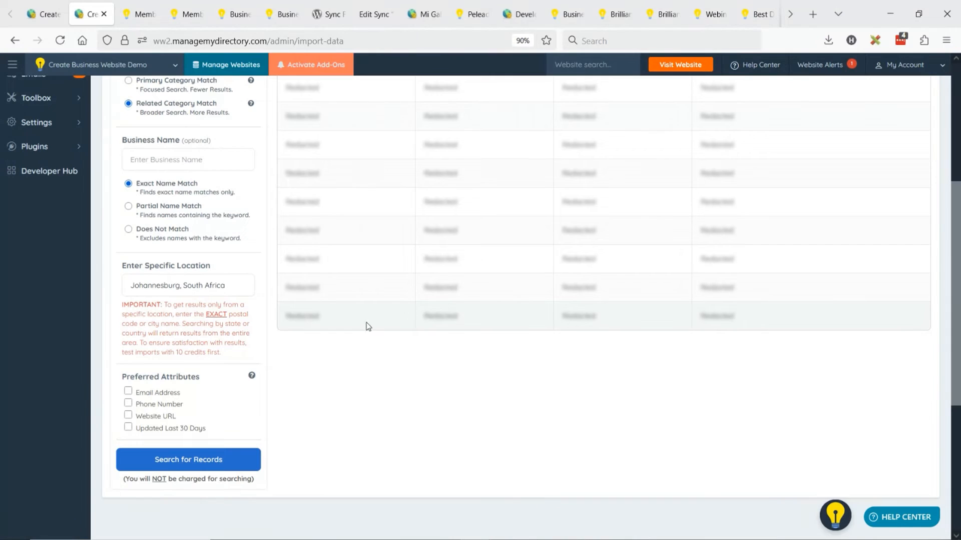
Broaden the specific location to South Africa and search for matching plumber records
scroll(368, 326, up, 3)
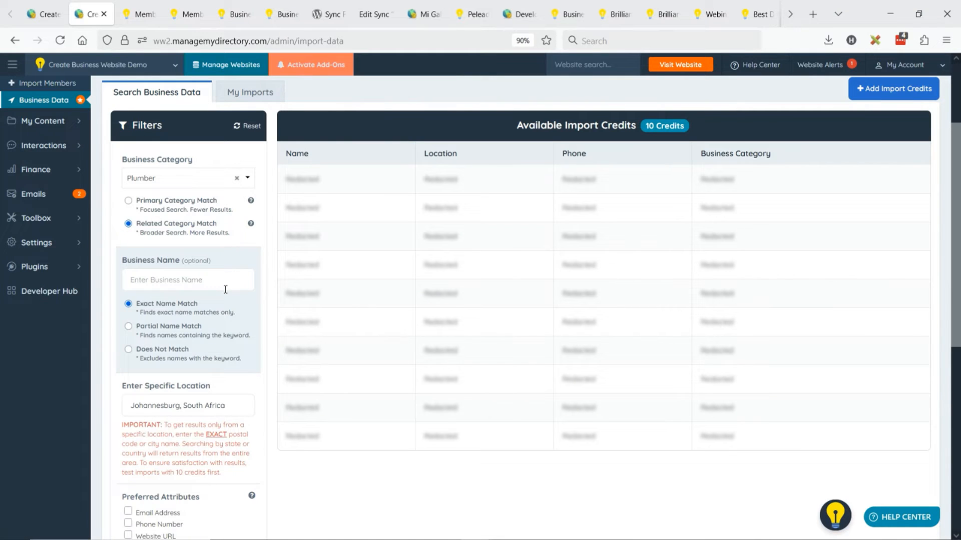
scroll(225, 289, down, 3)
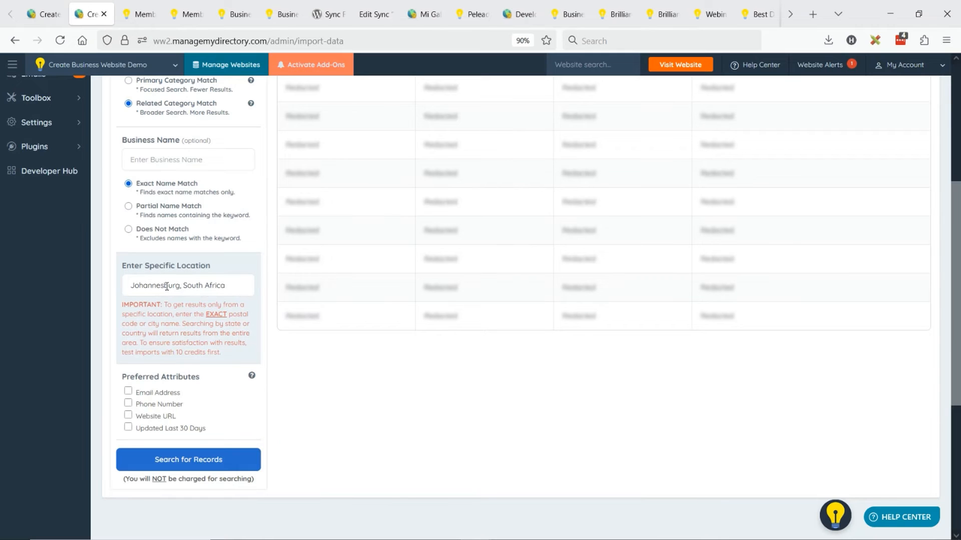
triple_click(185, 287)
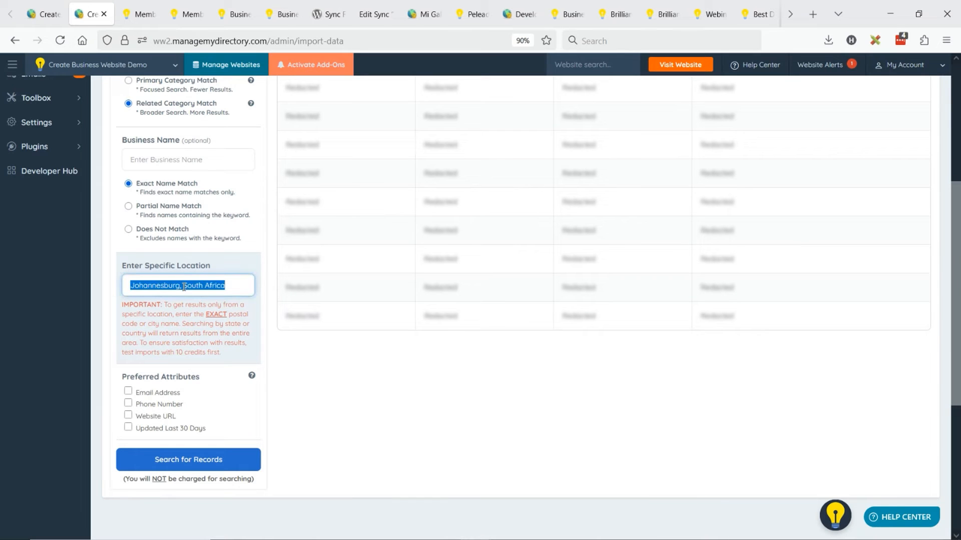
text(south afri)
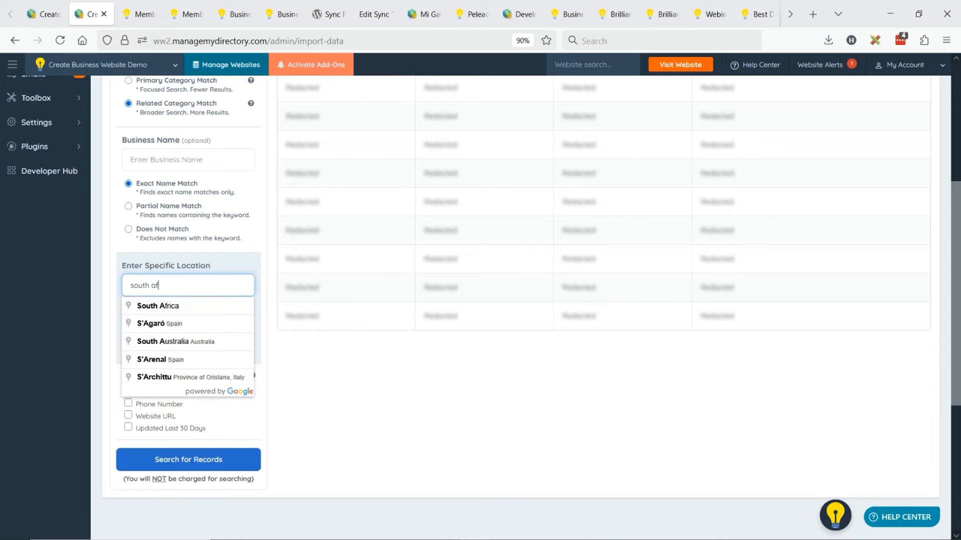
click(185, 309)
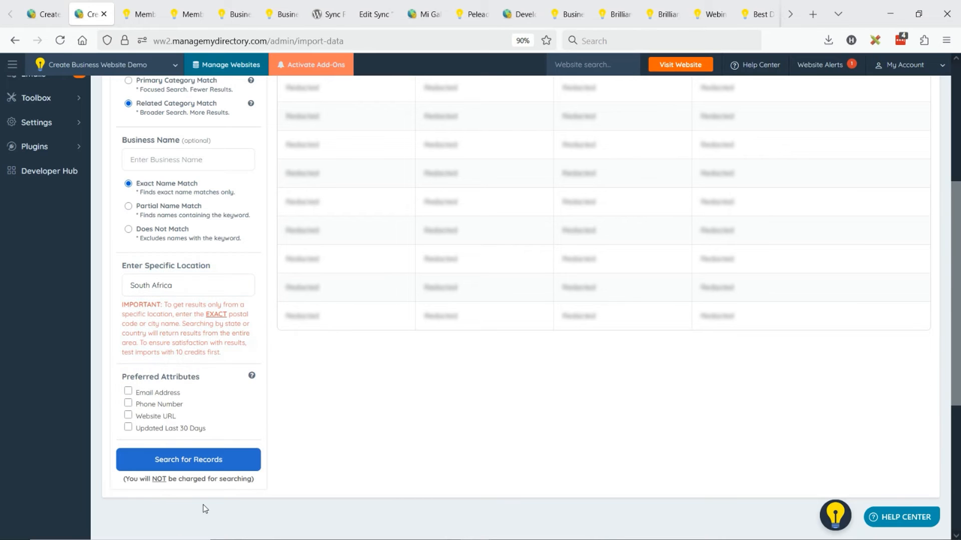
click(194, 462)
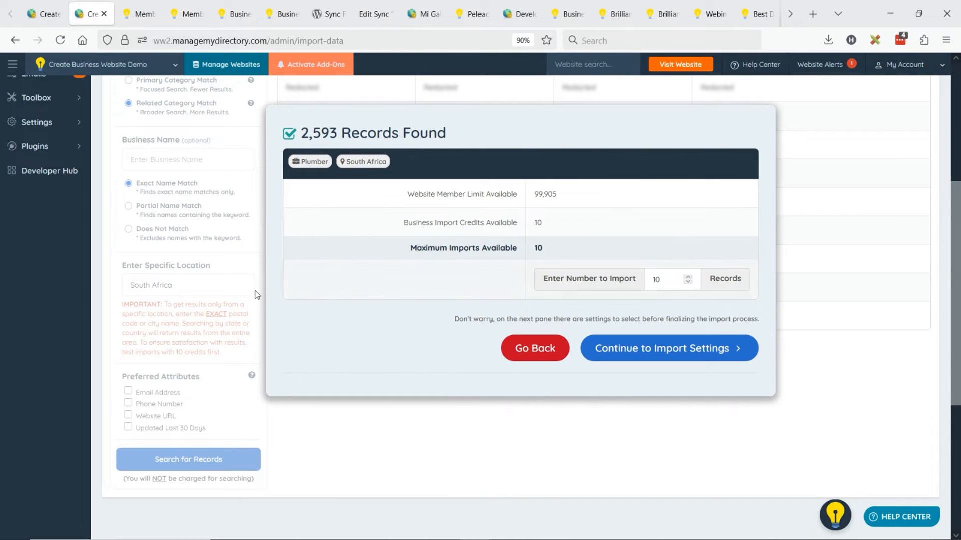
Return to the search filters and clear the Plumber business category
scroll(257, 294, up, 3)
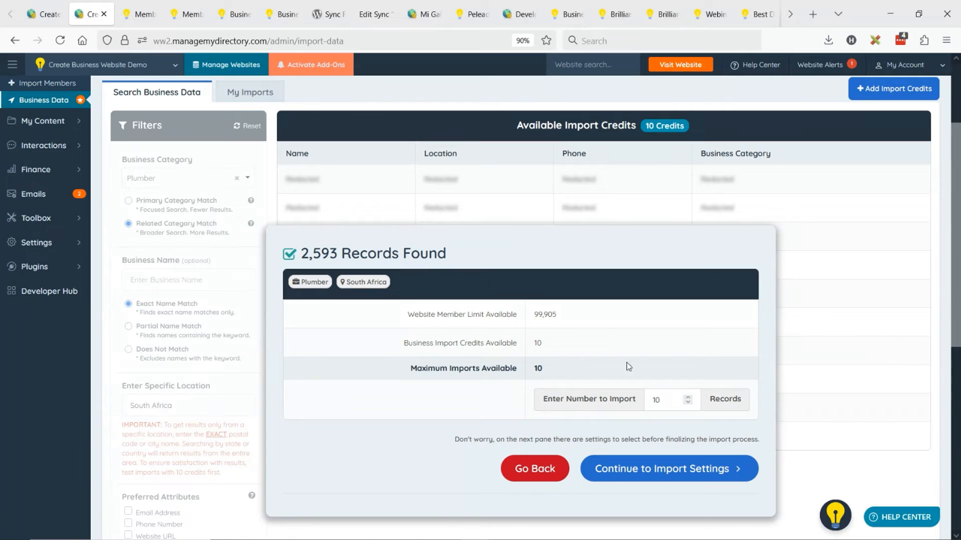
click(536, 471)
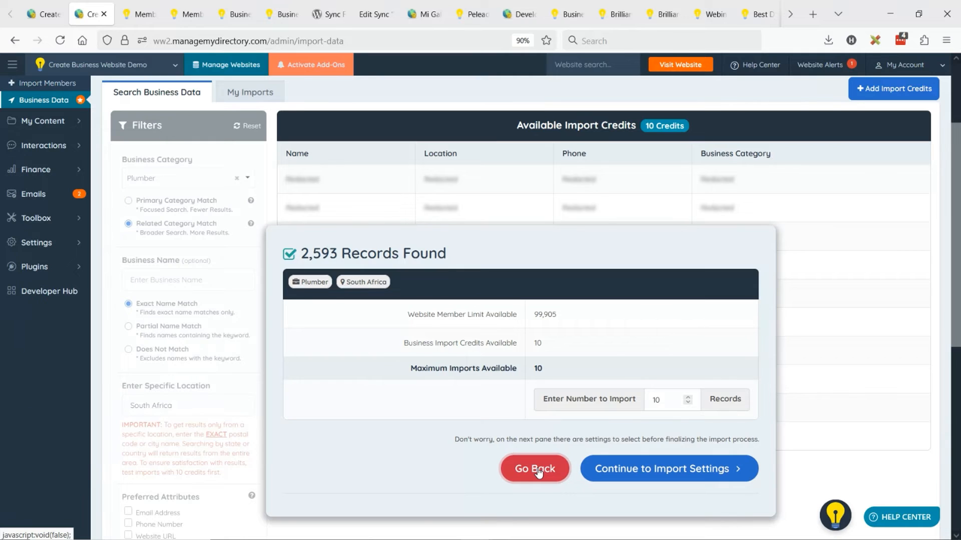
click(537, 472)
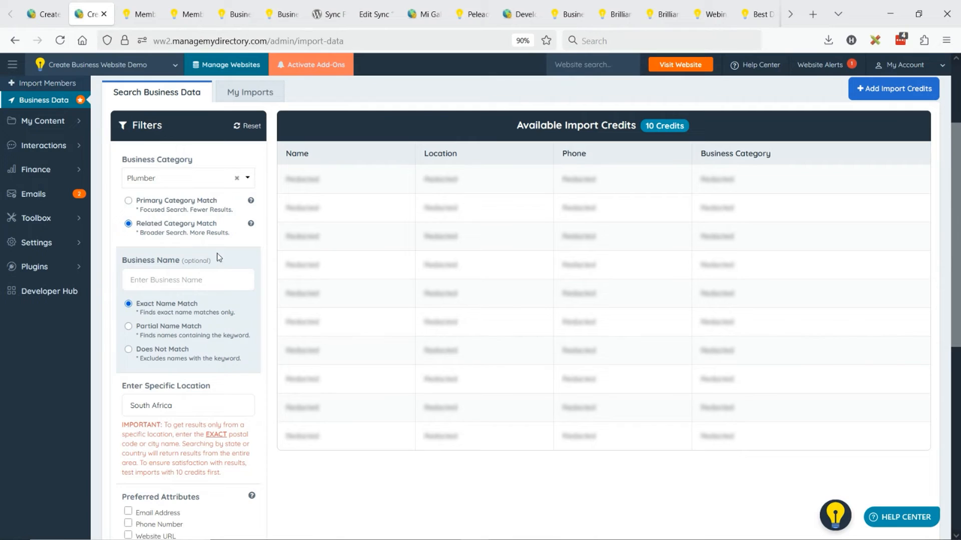
click(237, 180)
Enter Plumbing as the business name, search South Africa for exact name matches, and return to the filters
click(166, 273)
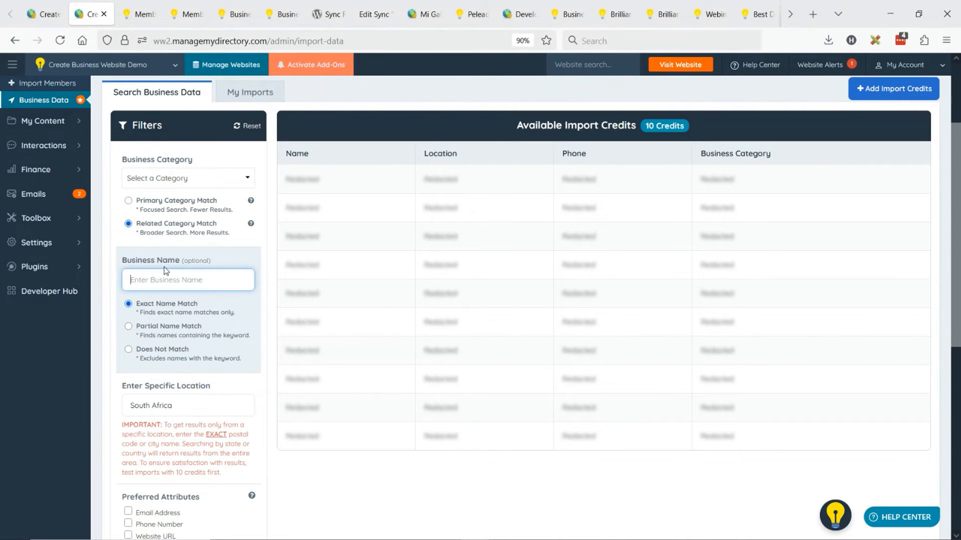
text(Plumbing)
scroll(215, 250, down, 3)
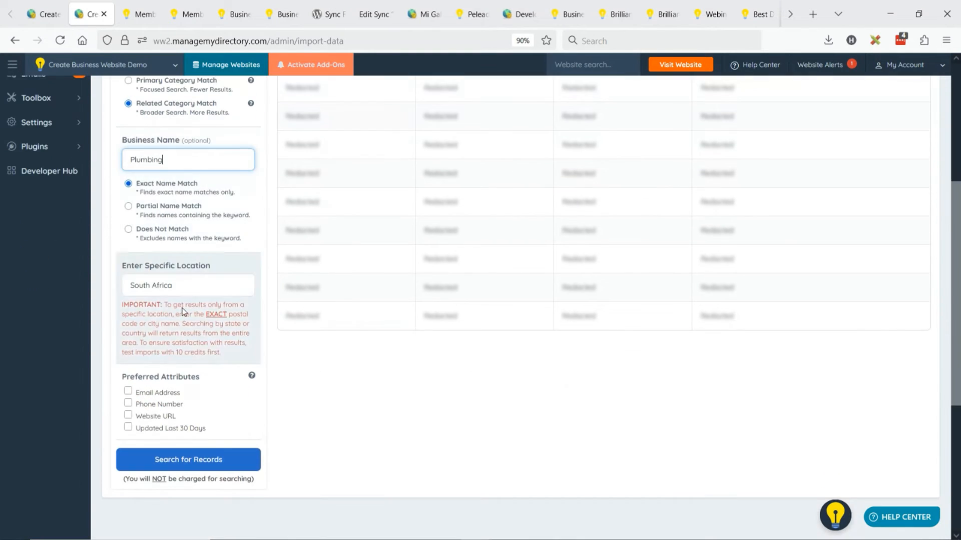
click(205, 465)
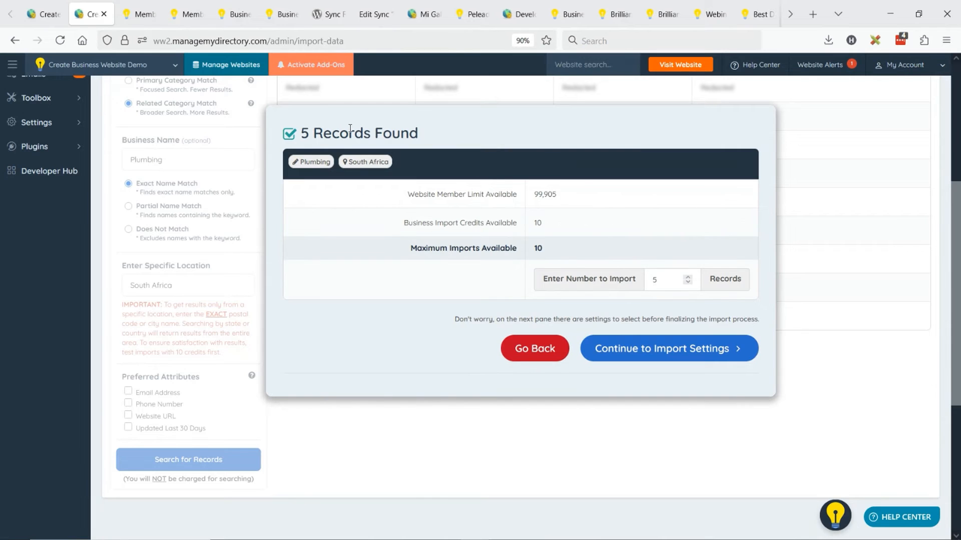
click(520, 351)
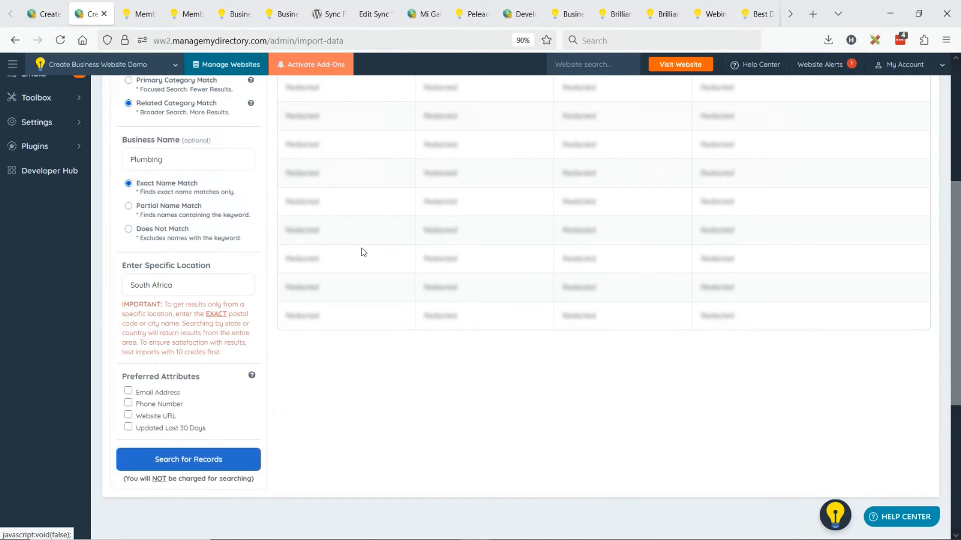
Switch the business name matching to Partial Name Match, search for records, and return to the filters
click(129, 206)
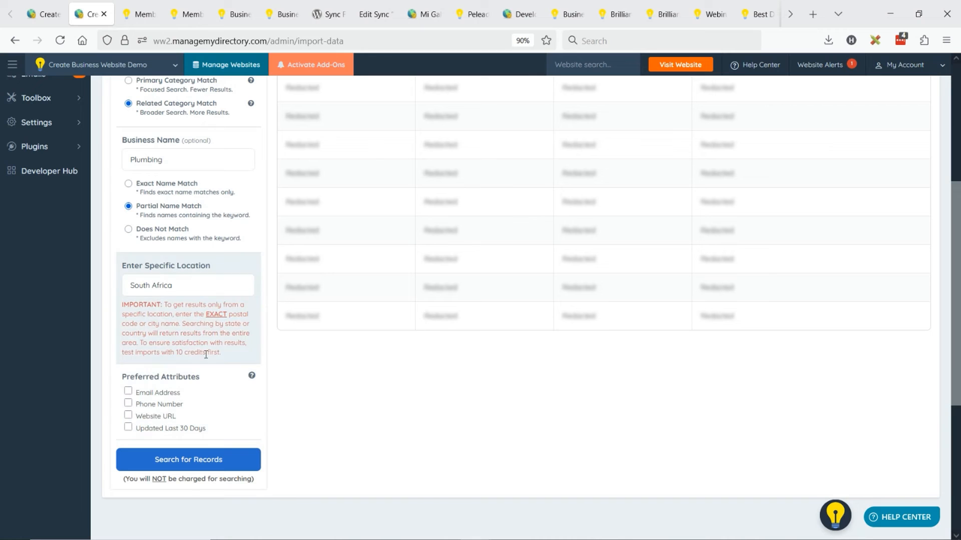
click(210, 459)
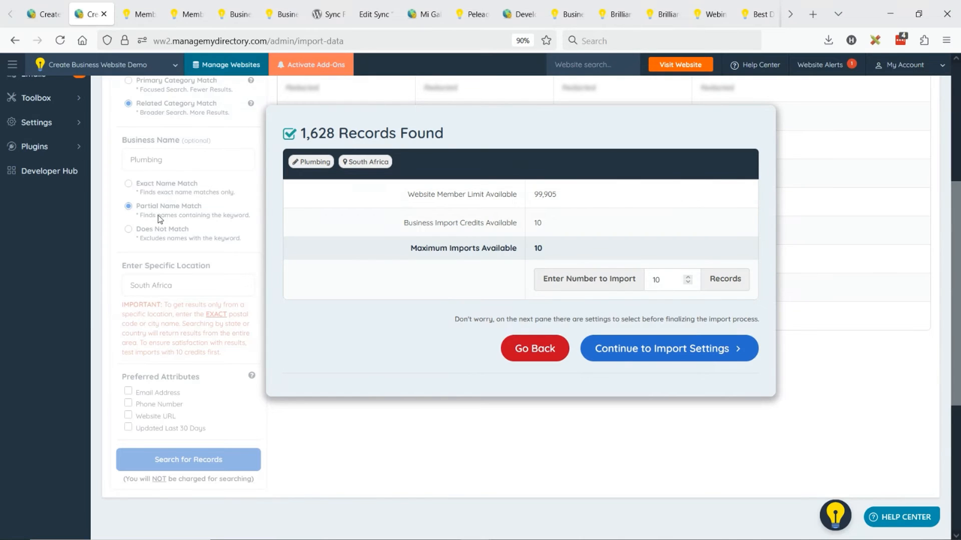
click(535, 349)
Find Restaurant in the category list and set it as the business category
scroll(214, 231, up, 3)
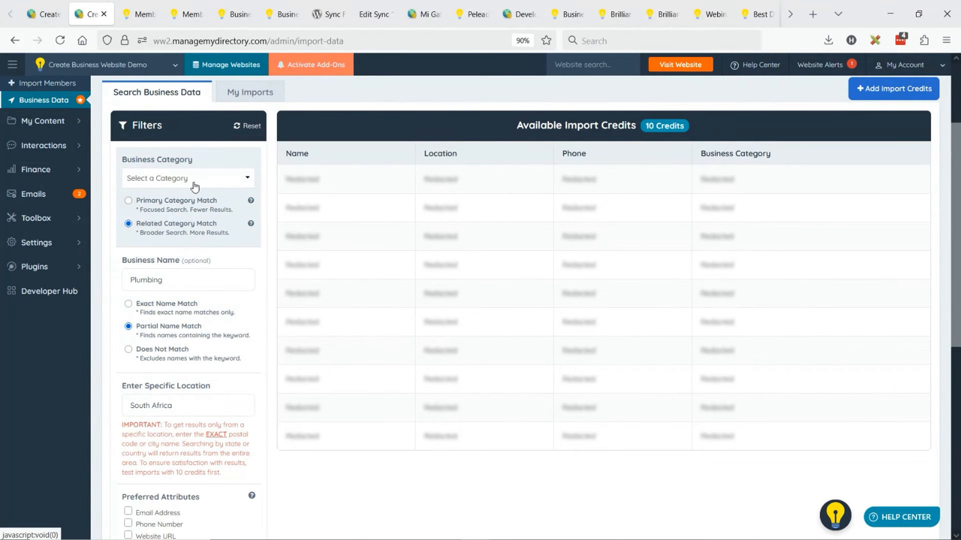
click(169, 184)
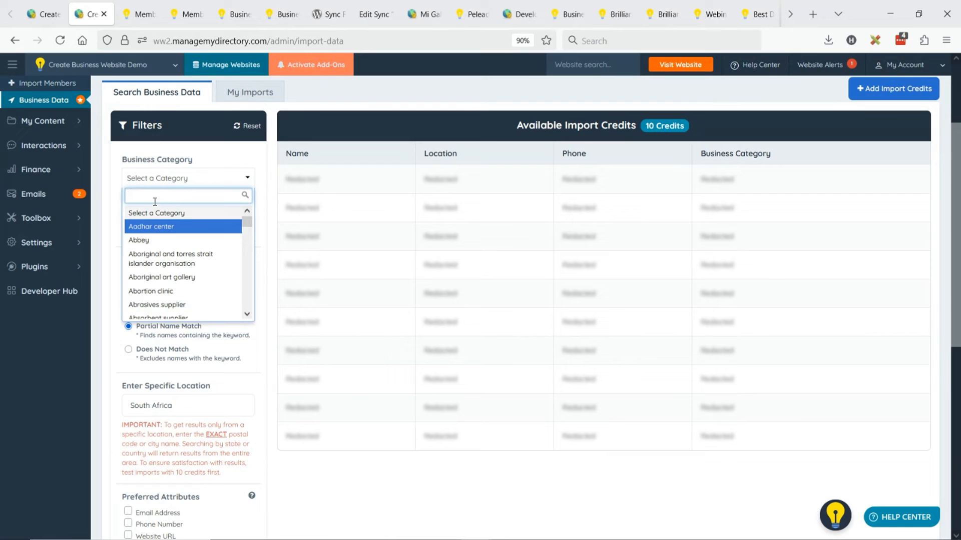
text(res)
text(tau)
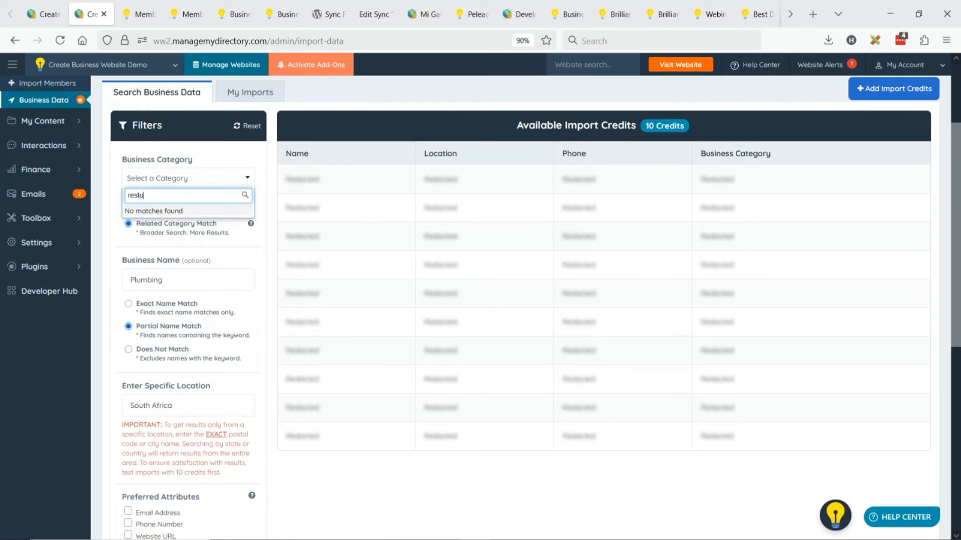
key(BackSpace)
text(aurants)
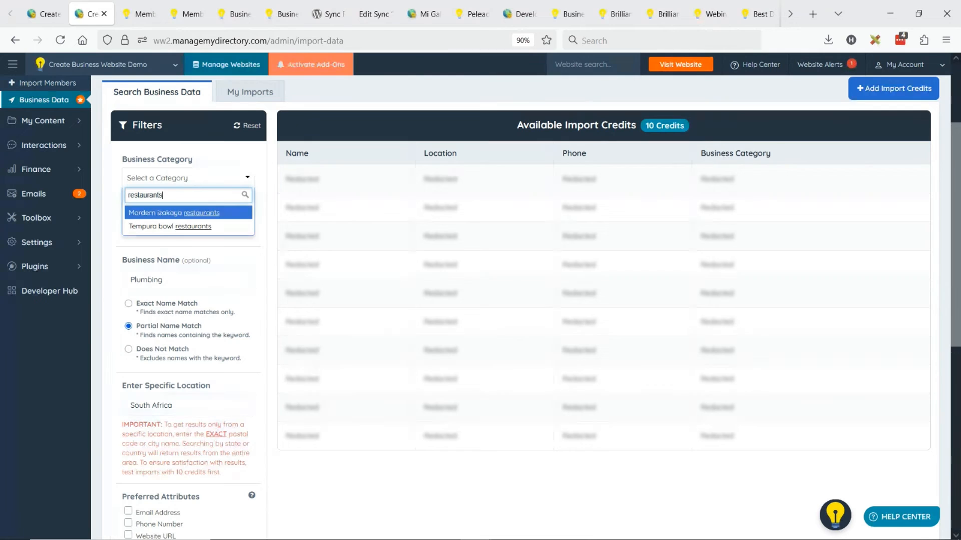
key(BackSpace)
drag(250, 227, 245, 288)
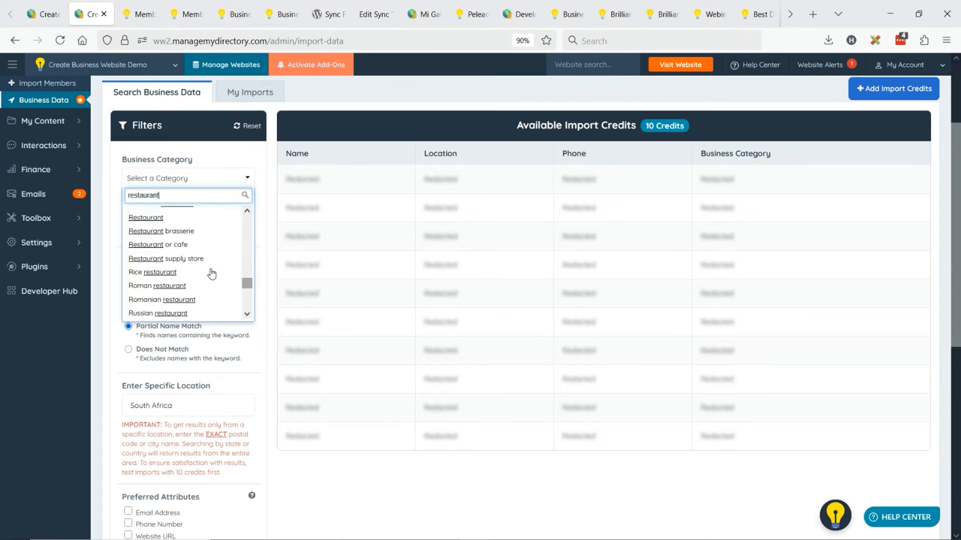
click(157, 222)
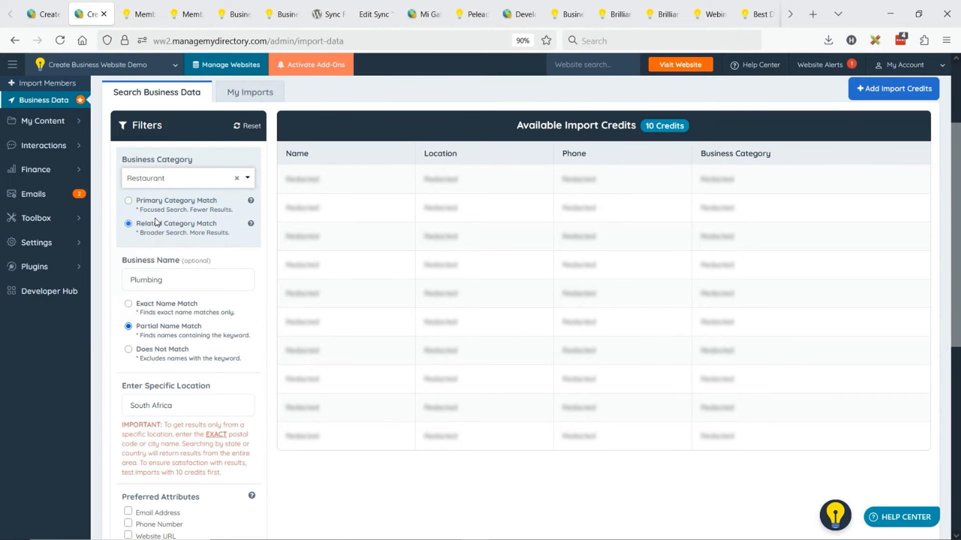
Clear the business name and set the specific location to Los Angeles, CA, USA
double_click(176, 281)
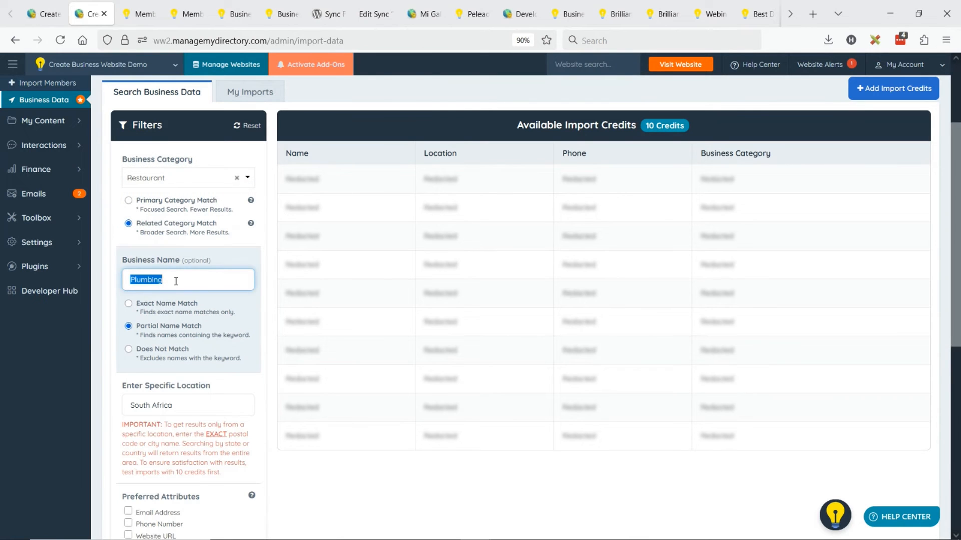
key(BackSpace)
double_click(174, 405)
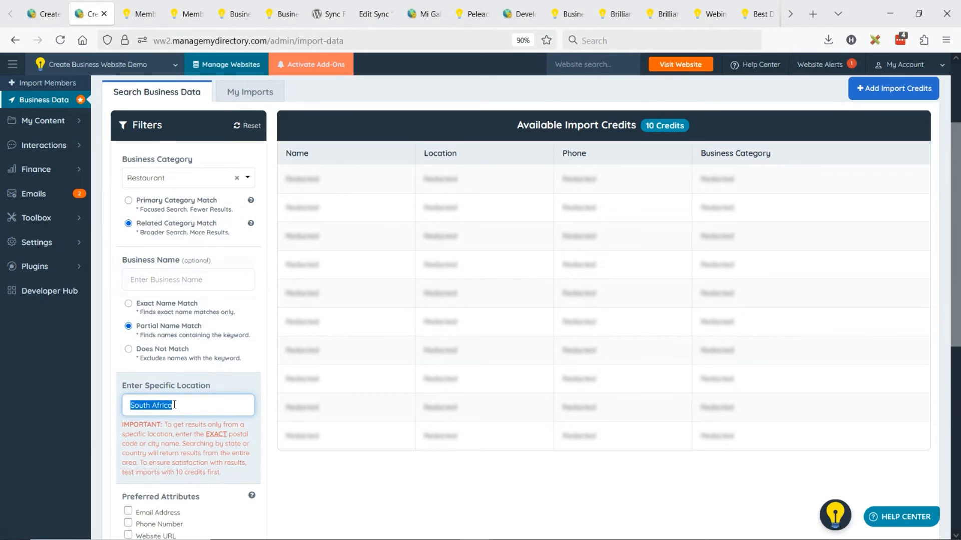
text(los an)
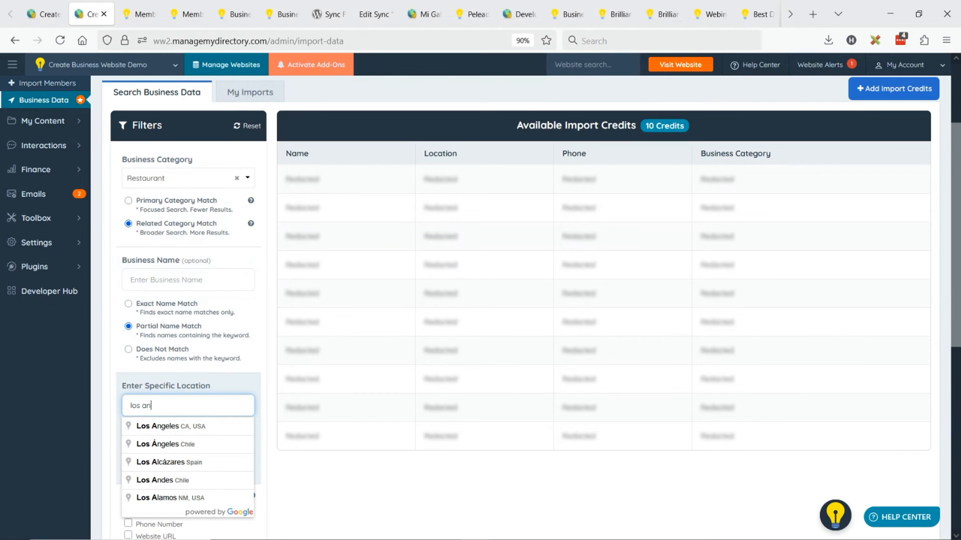
text(ge)
click(183, 426)
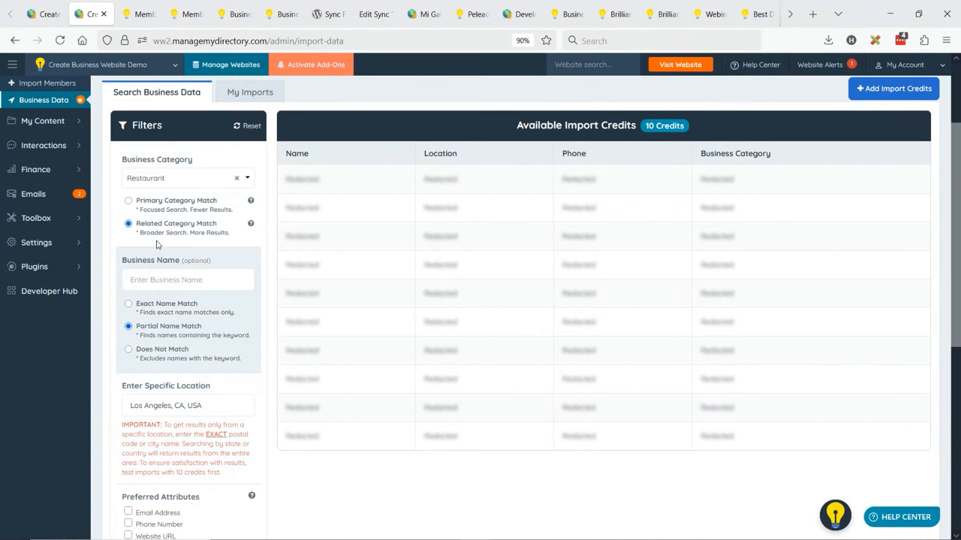
Search for restaurant records in Los Angeles without a business name and return to the filters
click(156, 274)
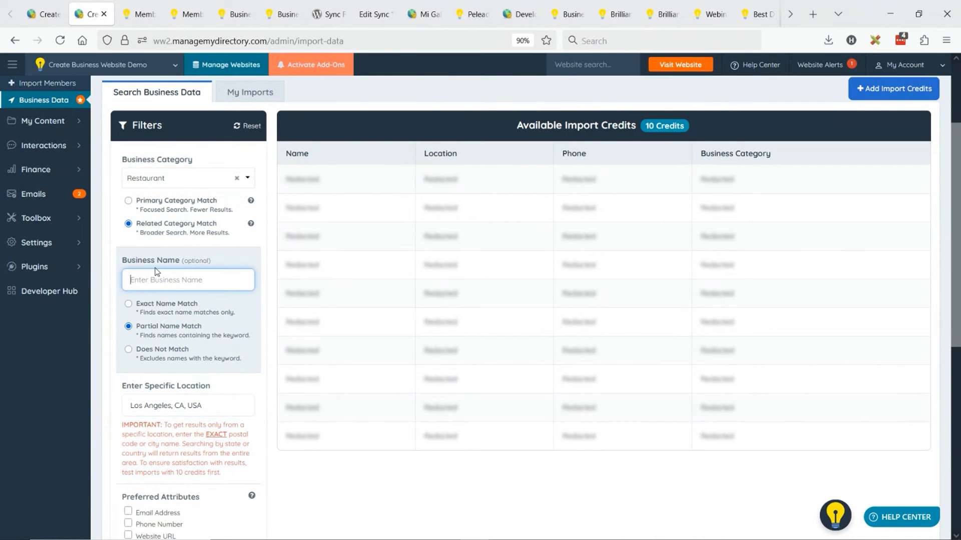
scroll(200, 250, down, 3)
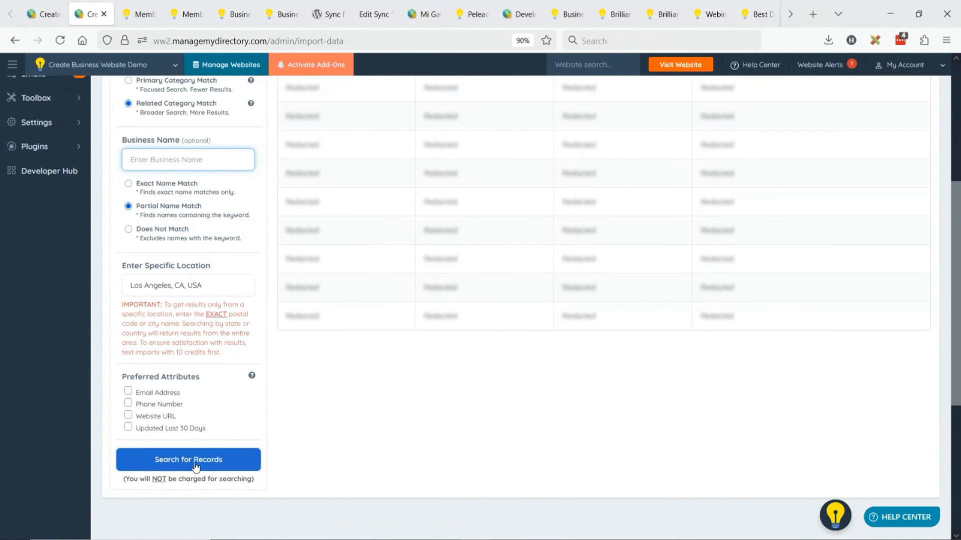
click(195, 464)
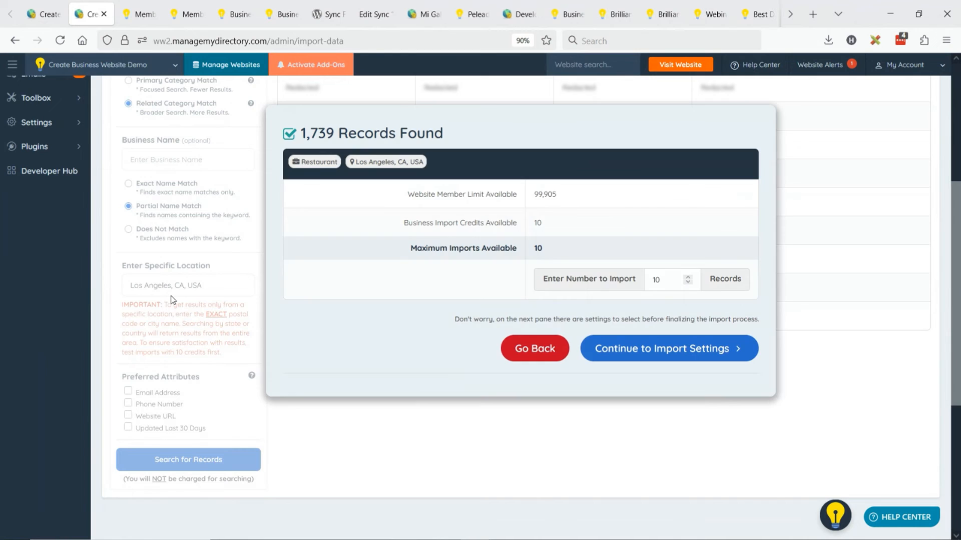
click(533, 347)
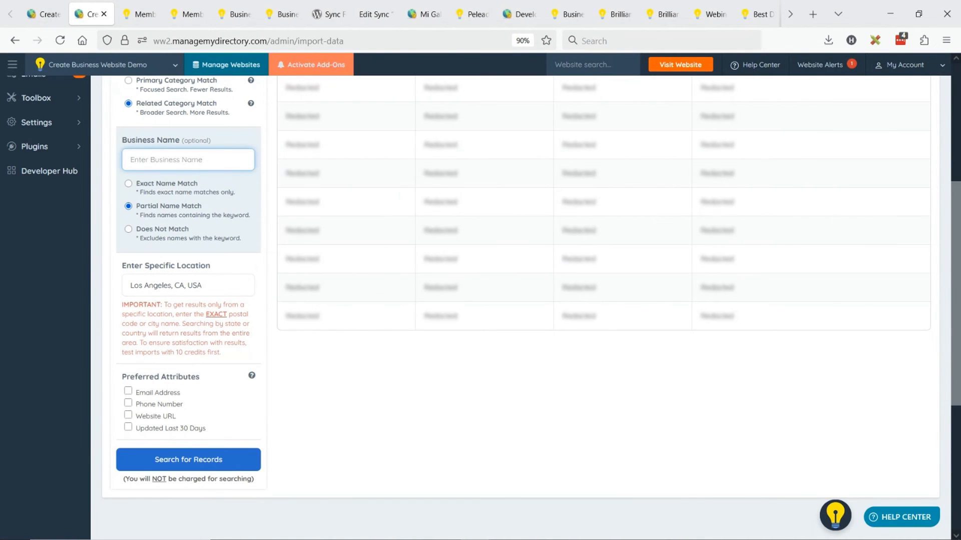
Exclude businesses named Mcdonald's with Does Not Match, search for records, and return to the filters
text(Mcdonald's)
click(146, 234)
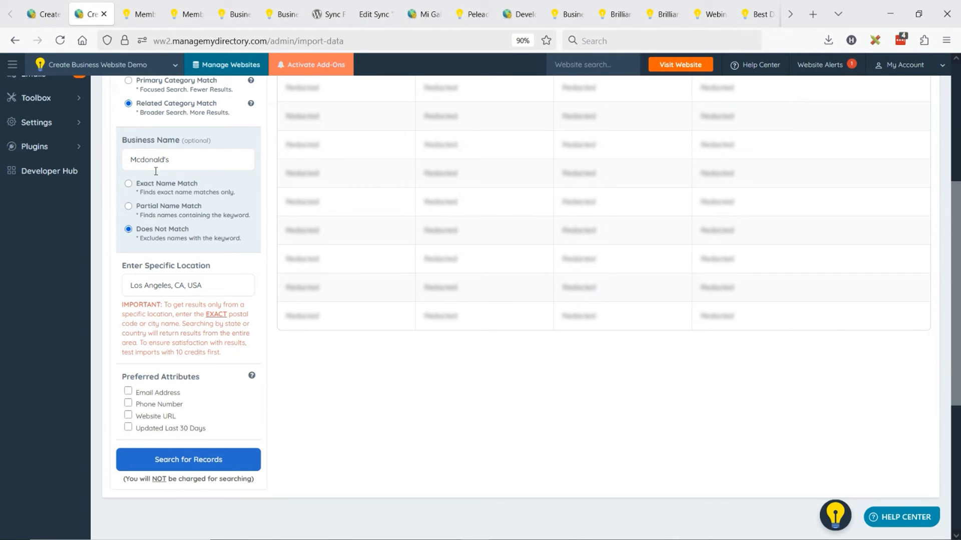
click(198, 463)
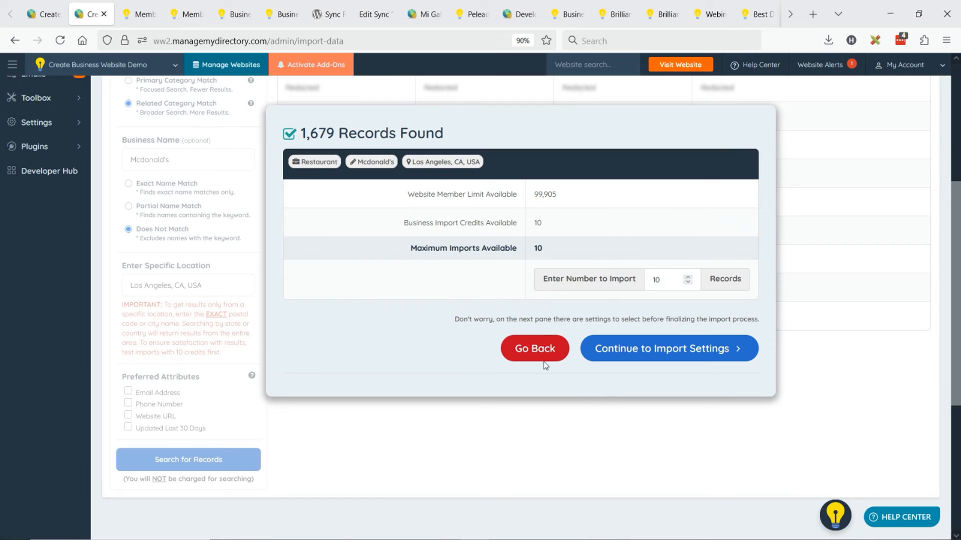
click(535, 349)
scroll(302, 230, up, 3)
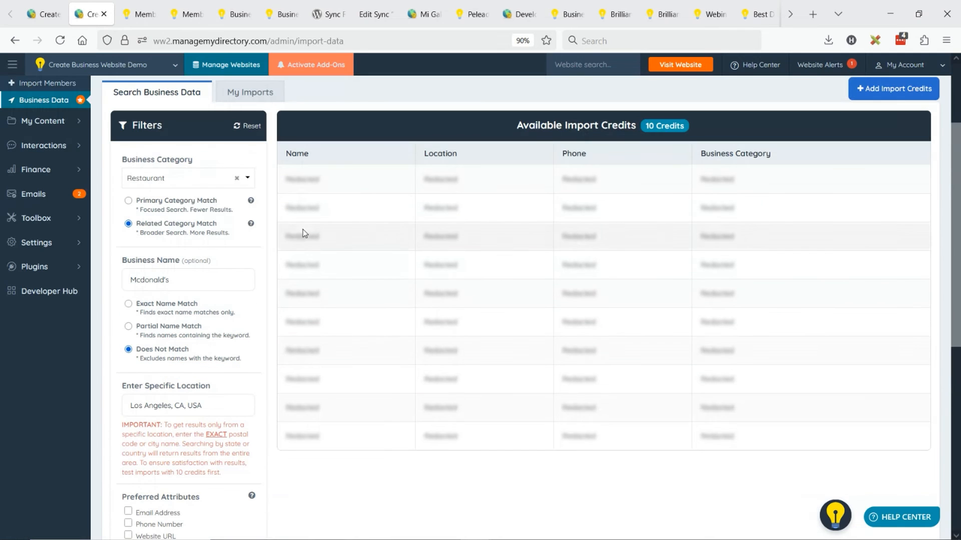